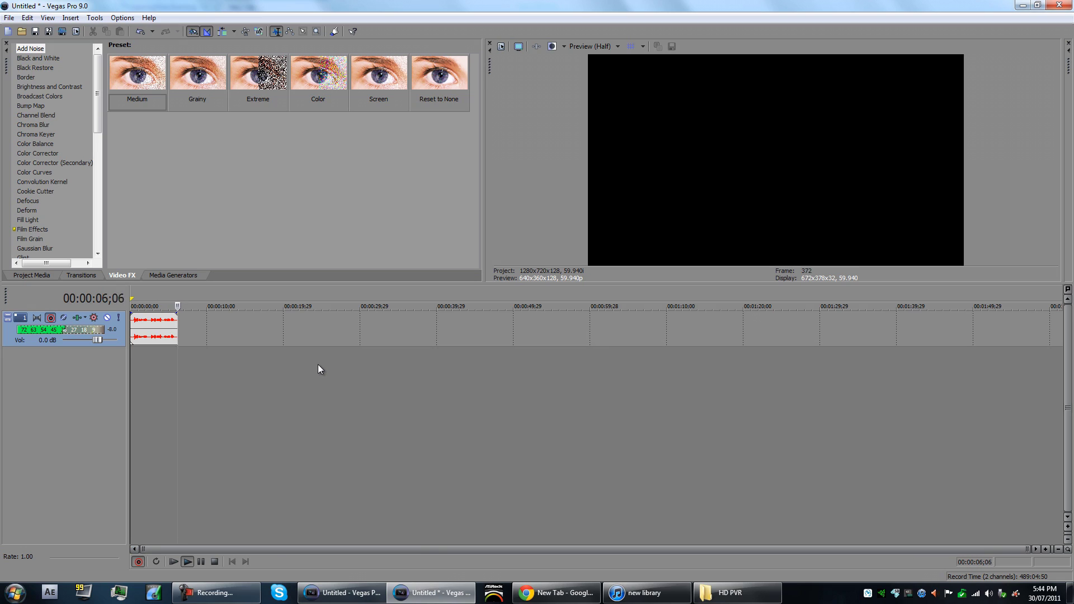
Step: Bring up the empty Vegas project and drag '2 no scopes' from the HD PVR folder onto the timeline
{"action": "left_click", "coordinate": [341, 592]}
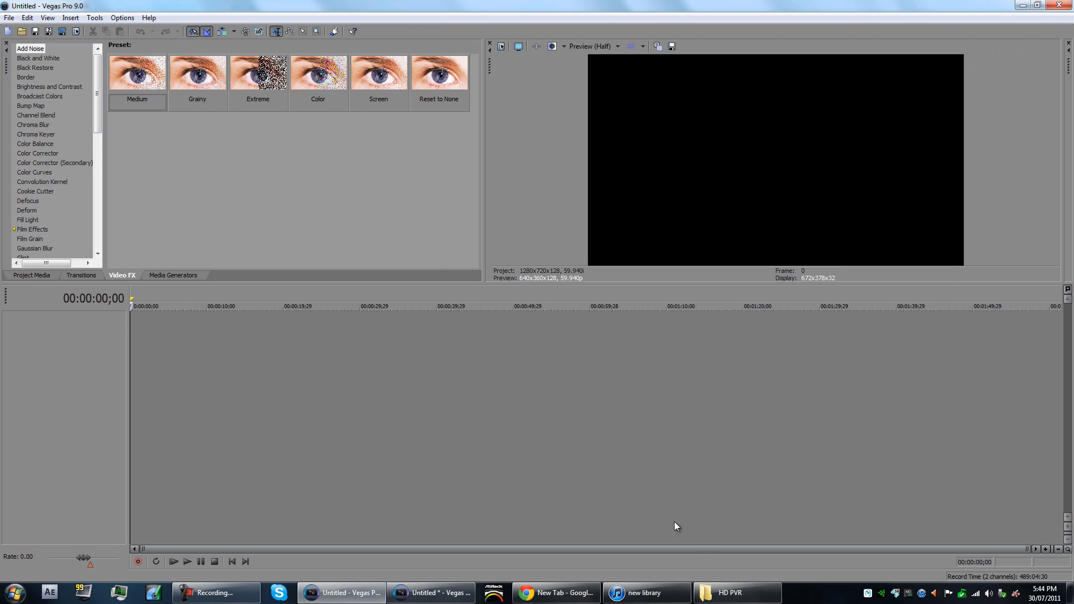
{"action": "mouse_move", "coordinate": [733, 592]}
{"action": "left_click", "coordinate": [733, 593]}
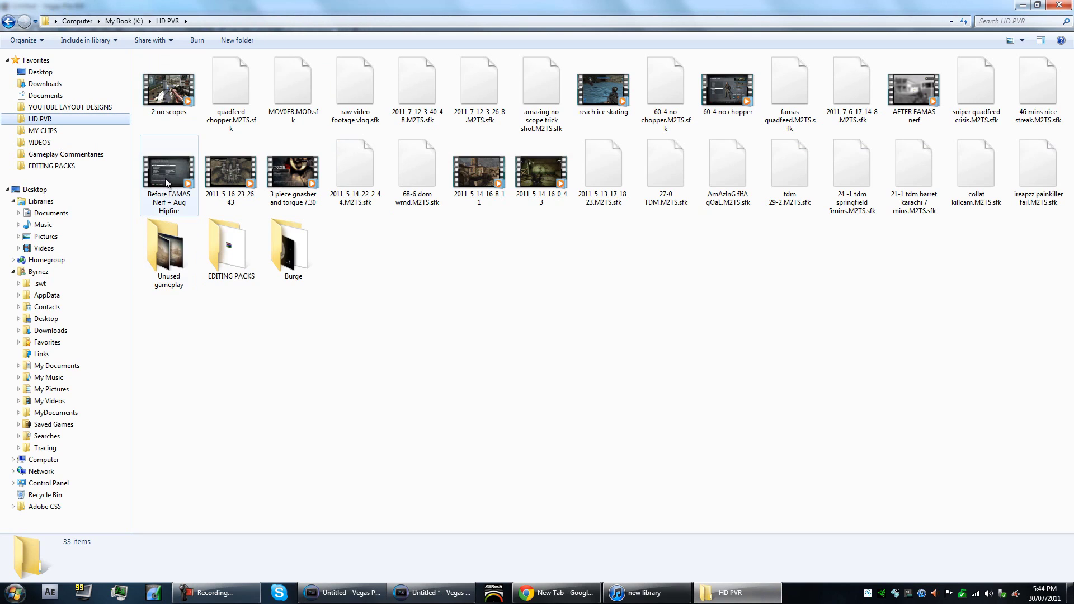
{"action": "left_click_drag", "start_coordinate": [168, 90], "coordinate": [123, 357]}
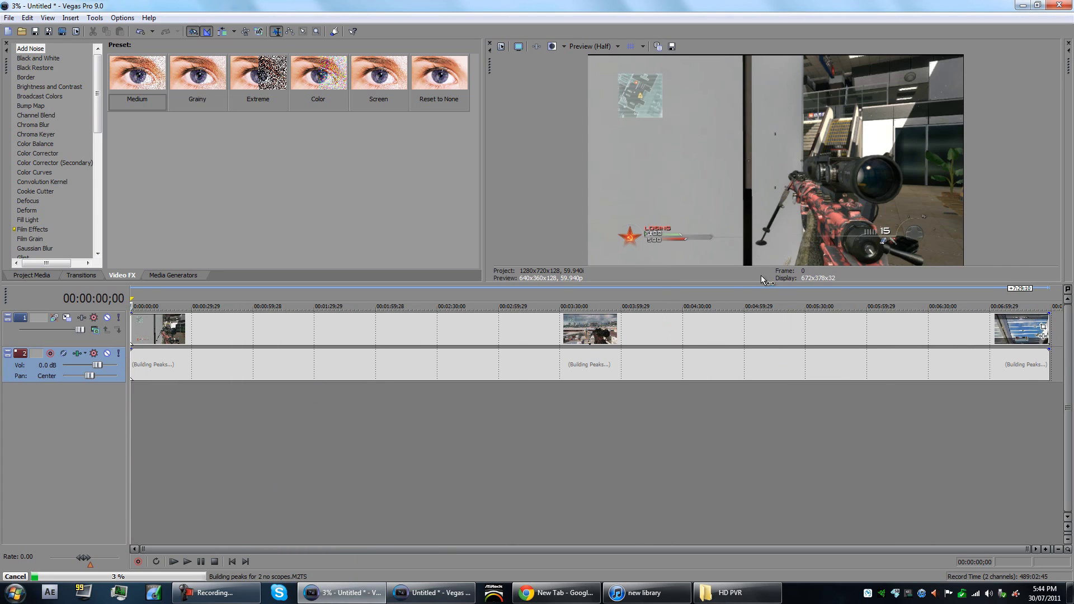
Step: Delete the unwanted footage events and move the remaining footage to the timeline start
{"action": "left_click", "coordinate": [657, 328]}
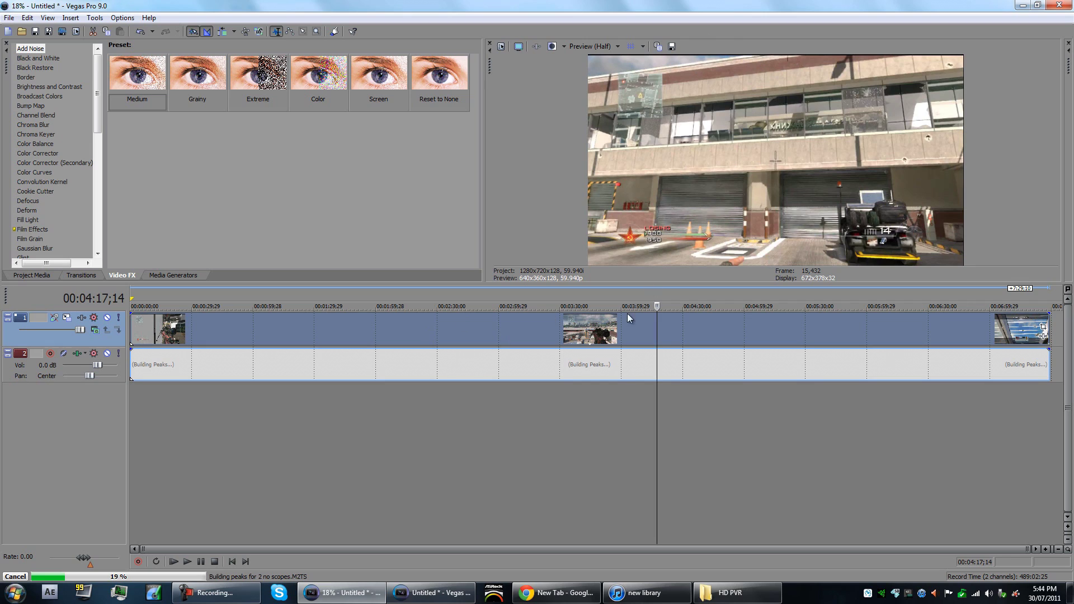
{"action": "left_click", "coordinate": [598, 336]}
{"action": "left_click", "coordinate": [522, 337]}
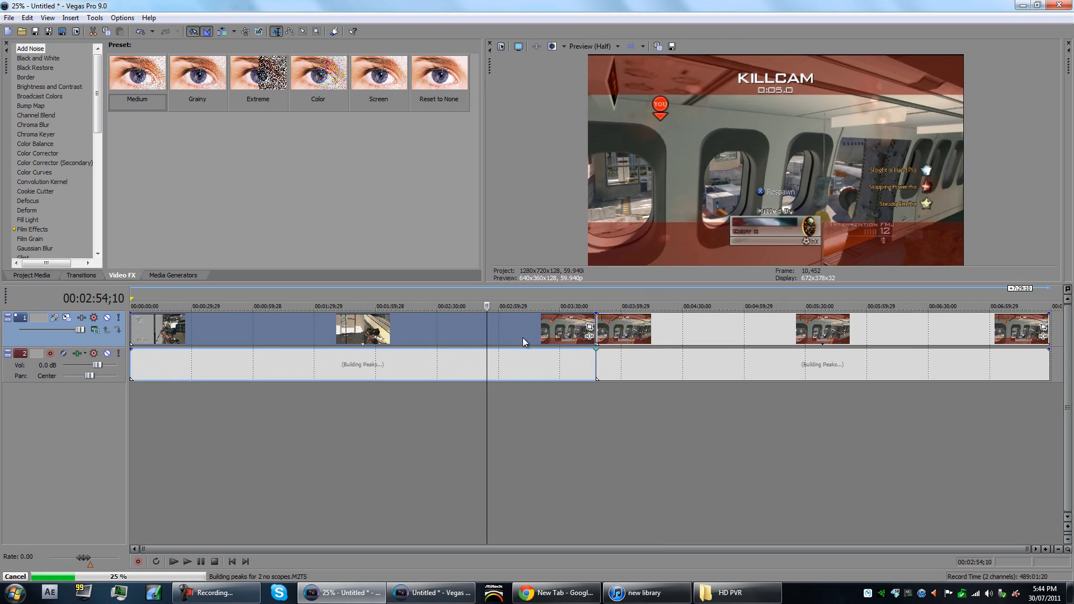
{"action": "key", "text": "Delete"}
{"action": "left_click_drag", "start_coordinate": [641, 346], "coordinate": [175, 350]}
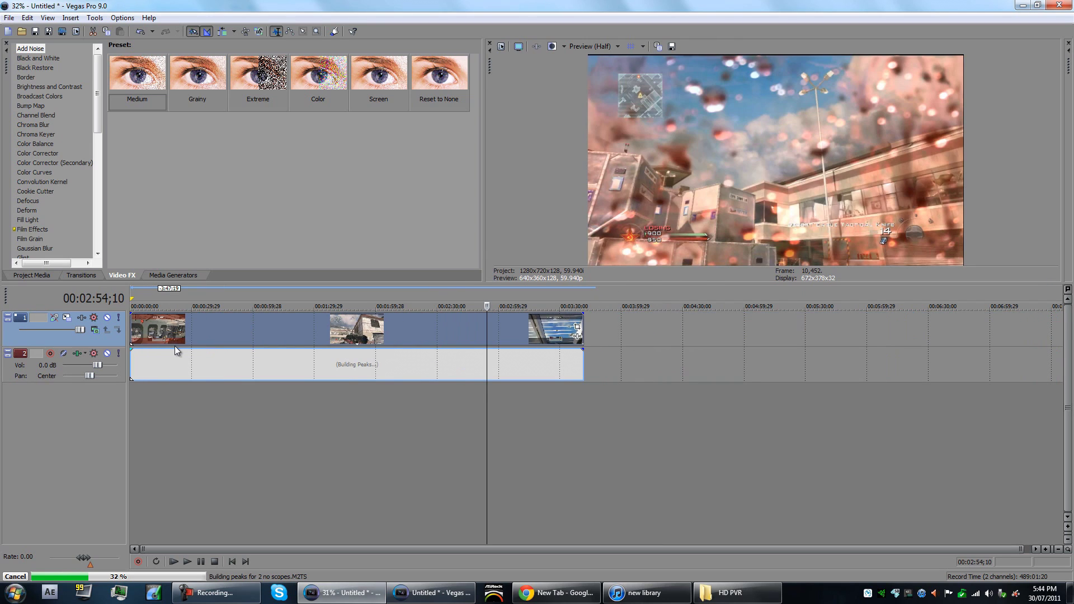
Step: Split the footage at 00:01:34;16 and delete everything after the split
{"action": "left_click", "coordinate": [323, 326]}
{"action": "key", "text": "s"}
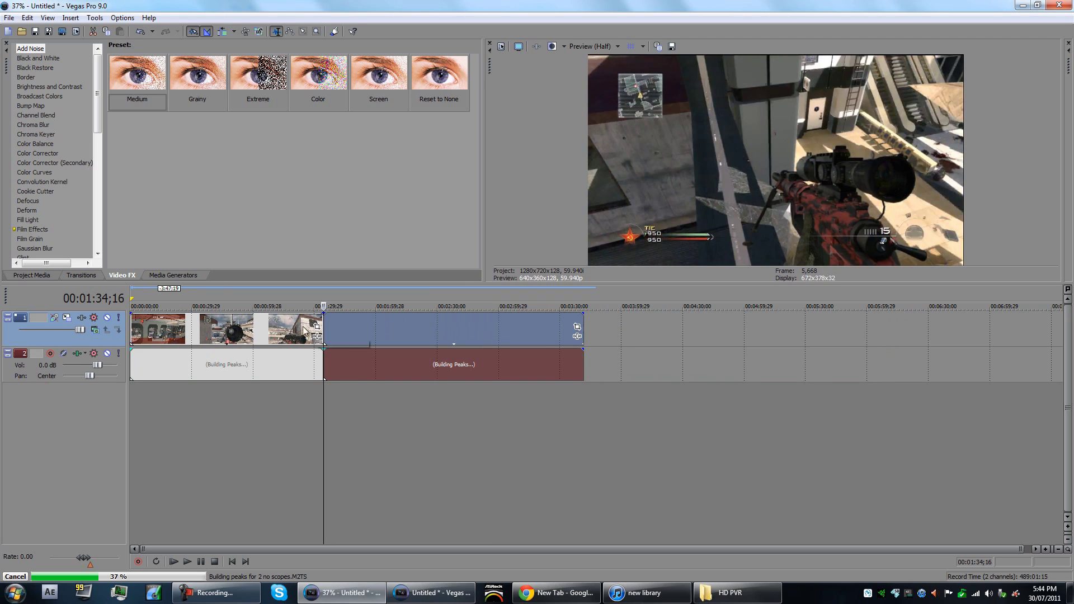
{"action": "key", "text": "Delete"}
{"action": "left_click", "coordinate": [226, 318]}
{"action": "key", "text": "j"}
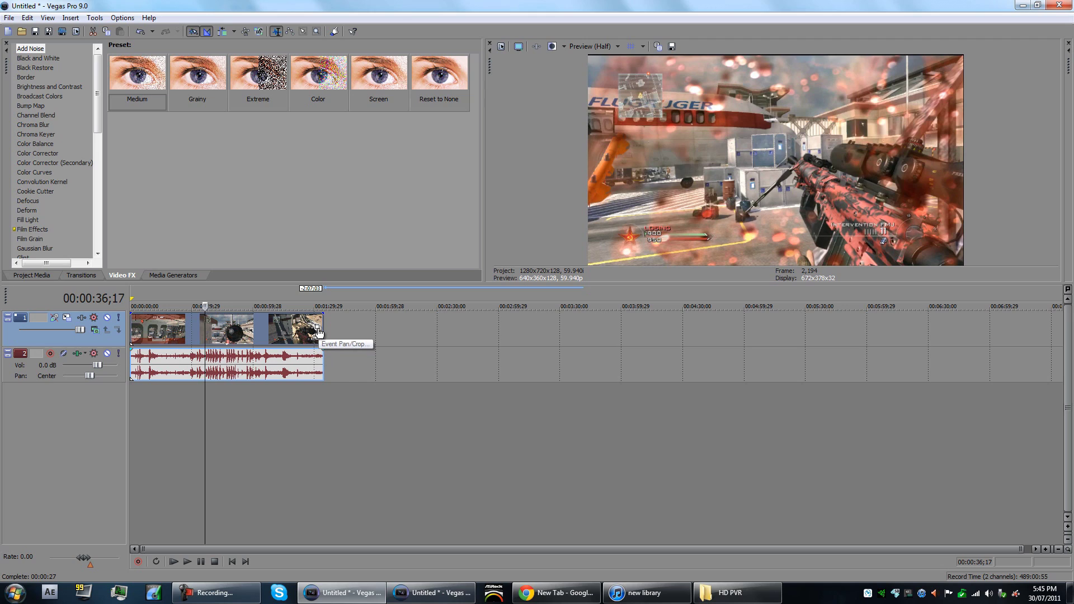
Step: Crop the clip to 720×405 centred at 920, 517.5, zooming in on the rifle
{"action": "left_click", "coordinate": [317, 329]}
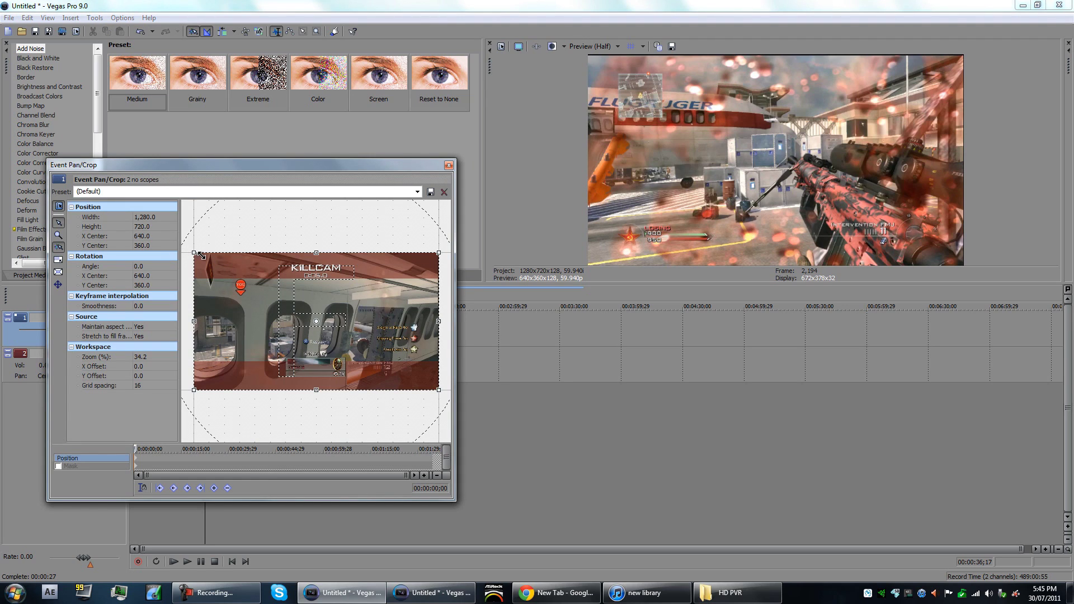
{"action": "left_click_drag", "start_coordinate": [199, 254], "coordinate": [301, 303]}
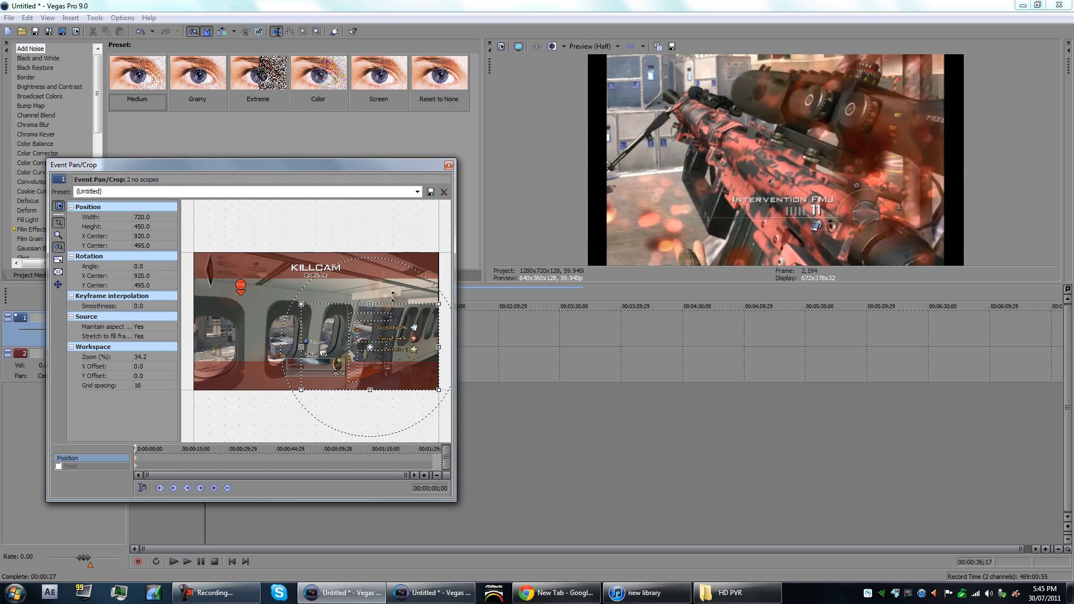
{"action": "left_click_drag", "start_coordinate": [370, 303], "coordinate": [373, 307]}
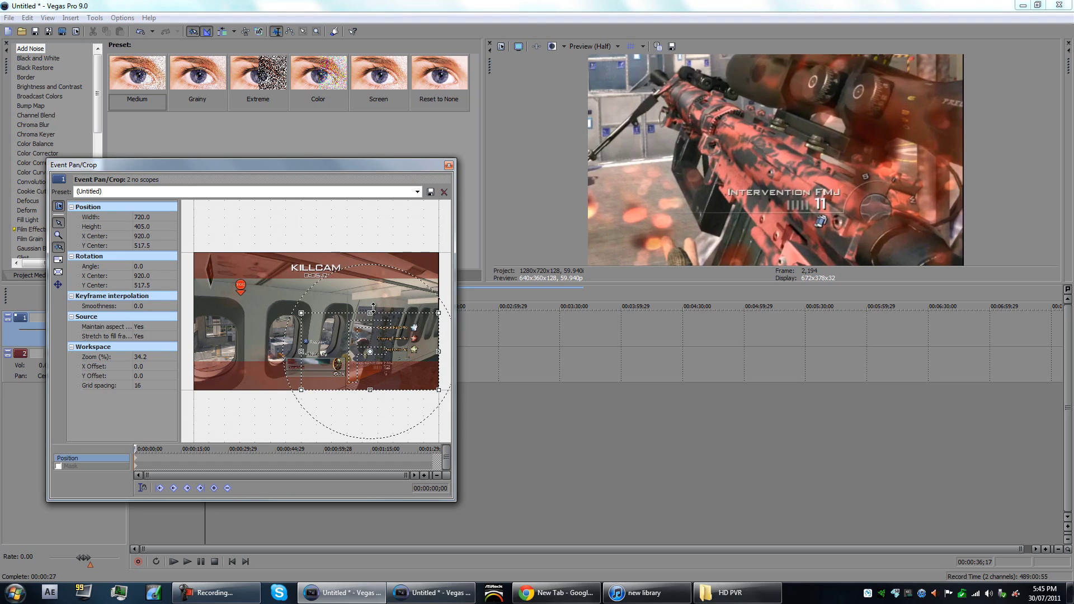
{"action": "left_click", "coordinate": [449, 165]}
Step: Turn off Maintain aspect ratio in the clip's event Properties, then reopen its Pan/Crop settings
{"action": "right_click", "coordinate": [241, 331]}
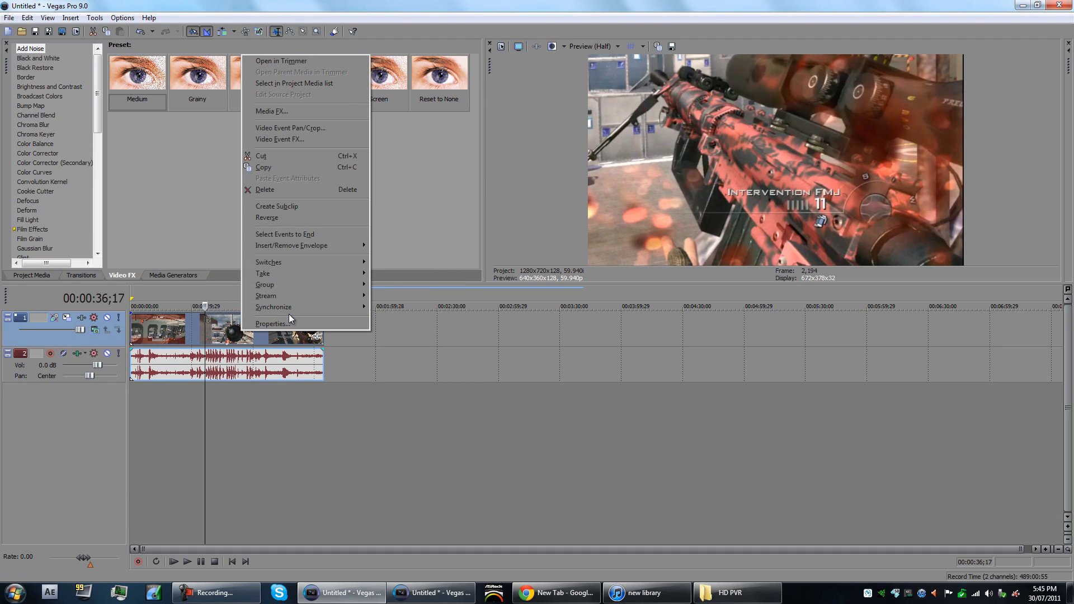
{"action": "left_click", "coordinate": [272, 324]}
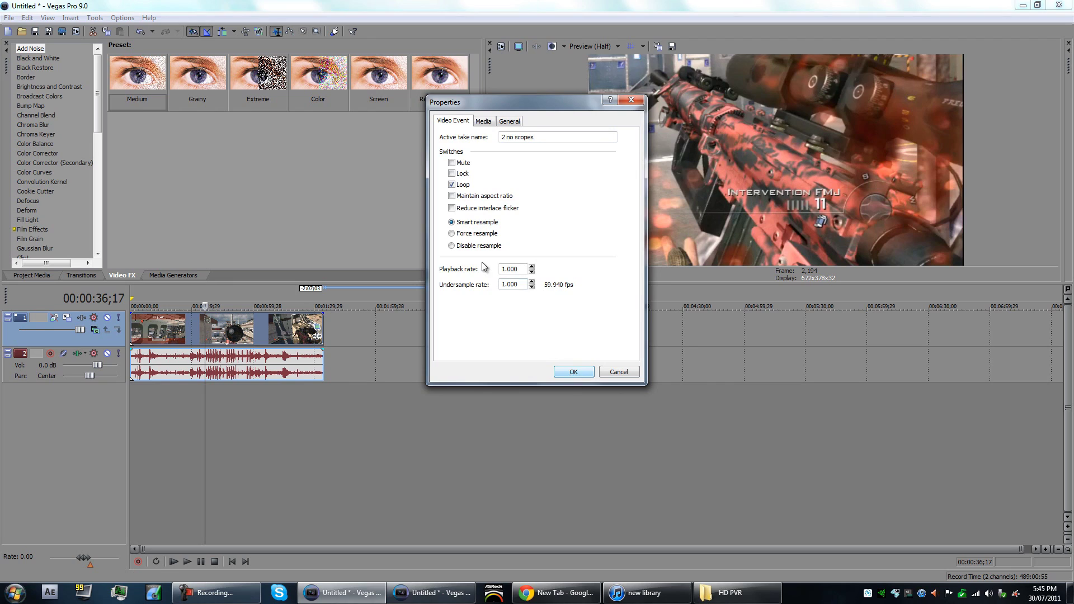
{"action": "left_click", "coordinate": [566, 374]}
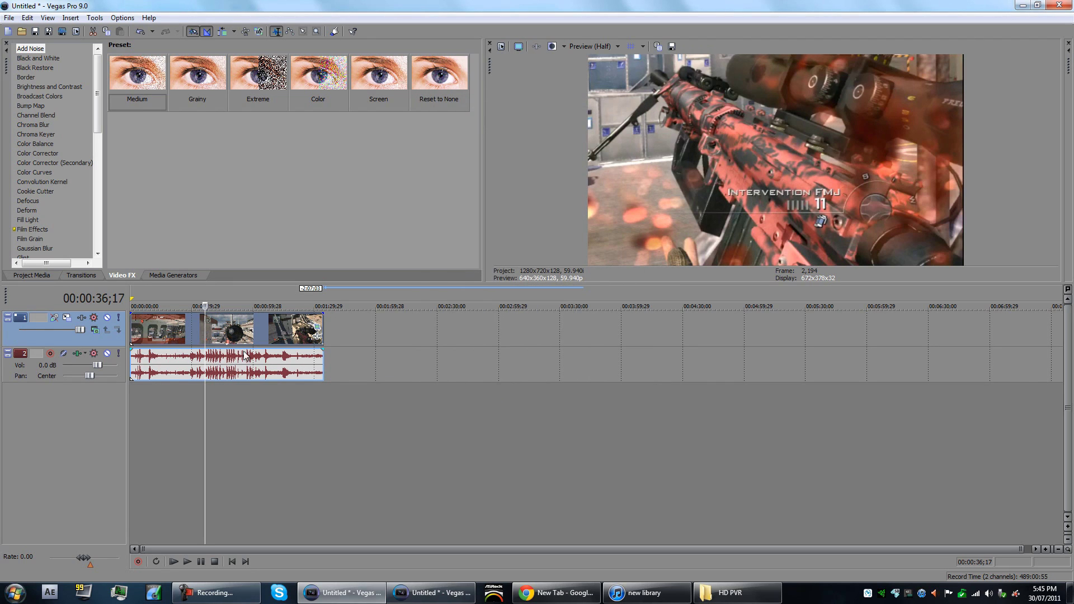
{"action": "left_click", "coordinate": [317, 334]}
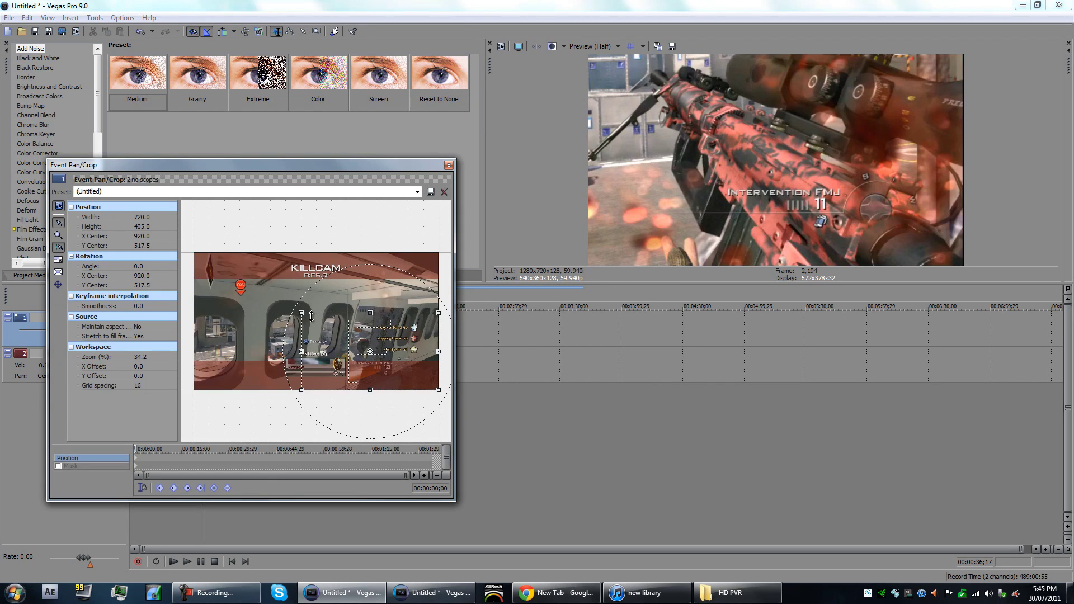
Step: Reframe the crop to 480×270 centred at 240, 562.5 over the lower-left score readout
{"action": "left_click_drag", "start_coordinate": [300, 311], "coordinate": [254, 295]}
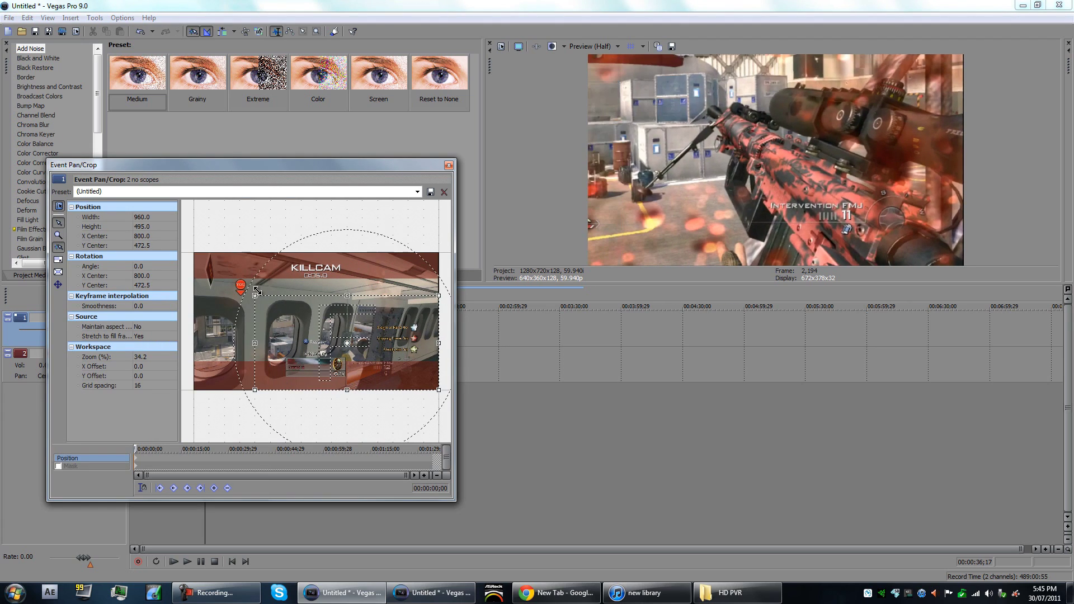
{"action": "left_click_drag", "start_coordinate": [316, 328], "coordinate": [270, 323]}
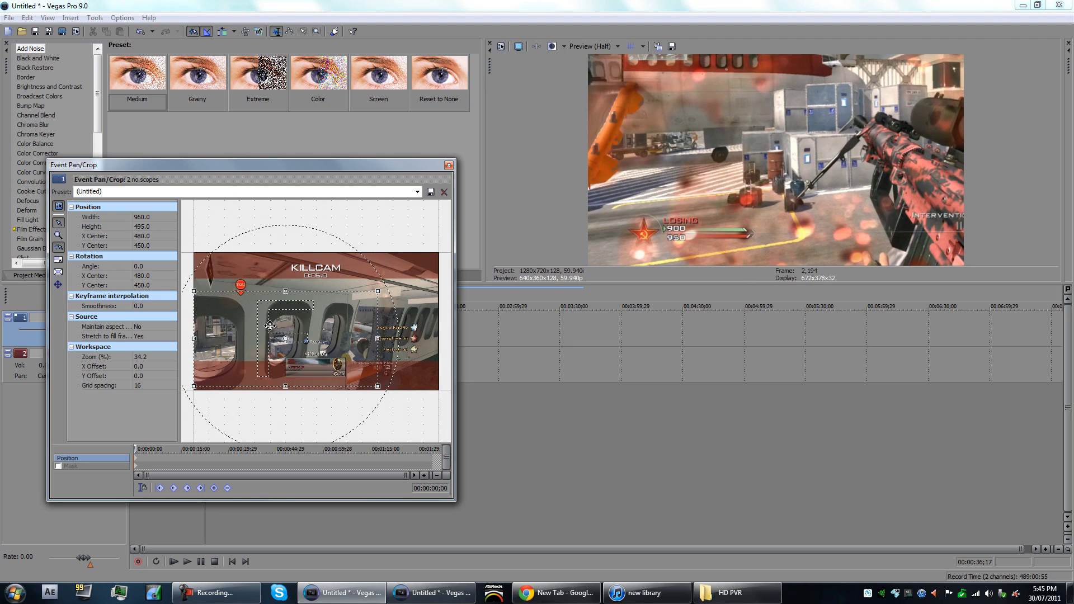
{"action": "left_click_drag", "start_coordinate": [378, 292], "coordinate": [287, 334]}
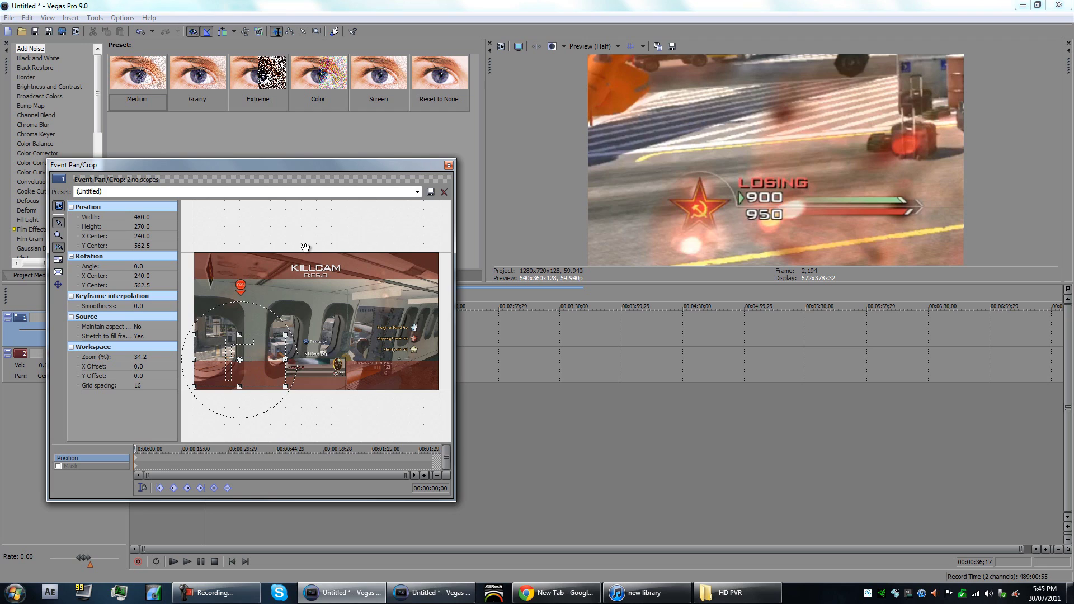
{"action": "left_click", "coordinate": [449, 165]}
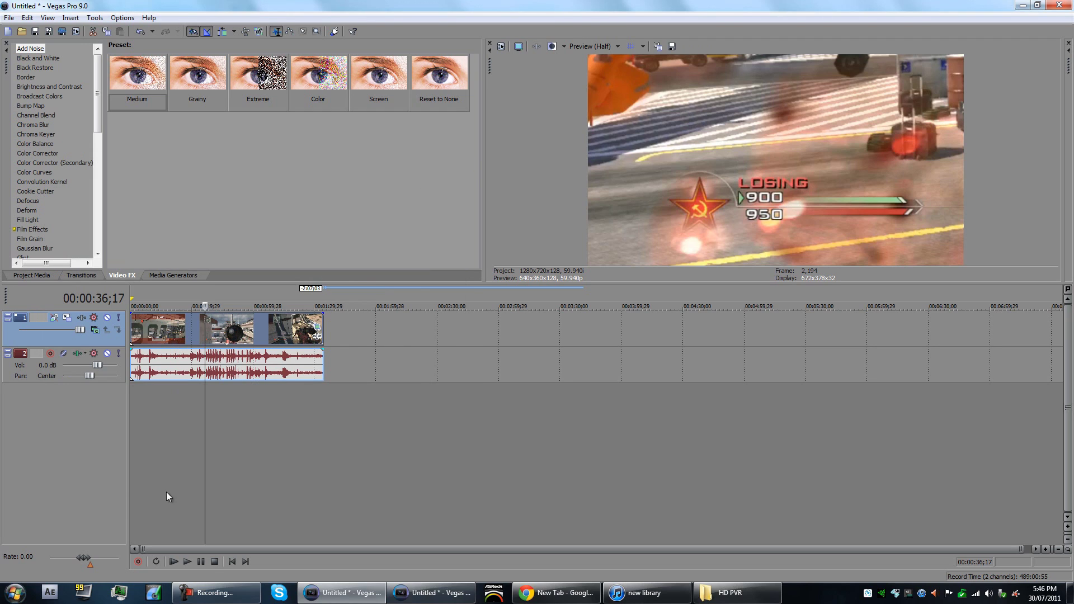
Step: Preview the cropped clip, stop playback, and park the playhead at 00:00:33;17 on the second clip
{"action": "left_click", "coordinate": [201, 561]}
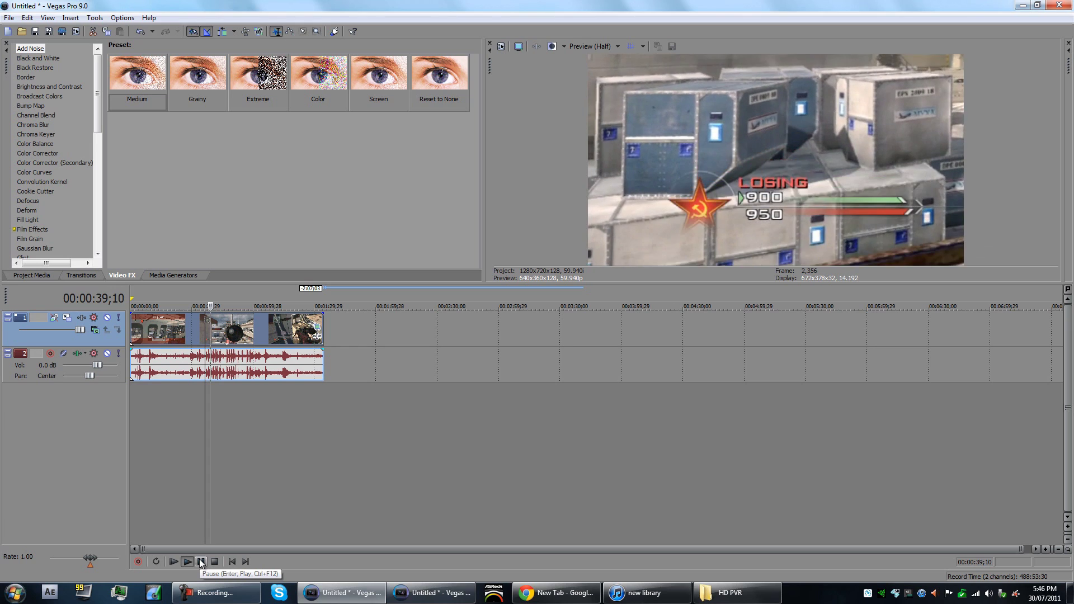
{"action": "left_click", "coordinate": [202, 562]}
{"action": "left_click", "coordinate": [189, 401]}
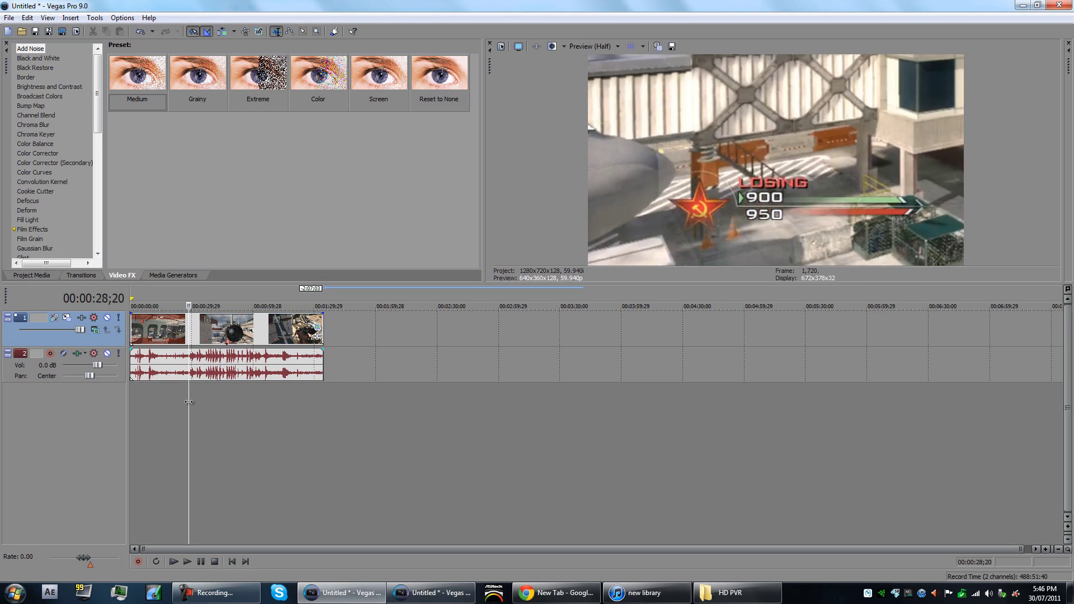
{"action": "left_click", "coordinate": [270, 328]}
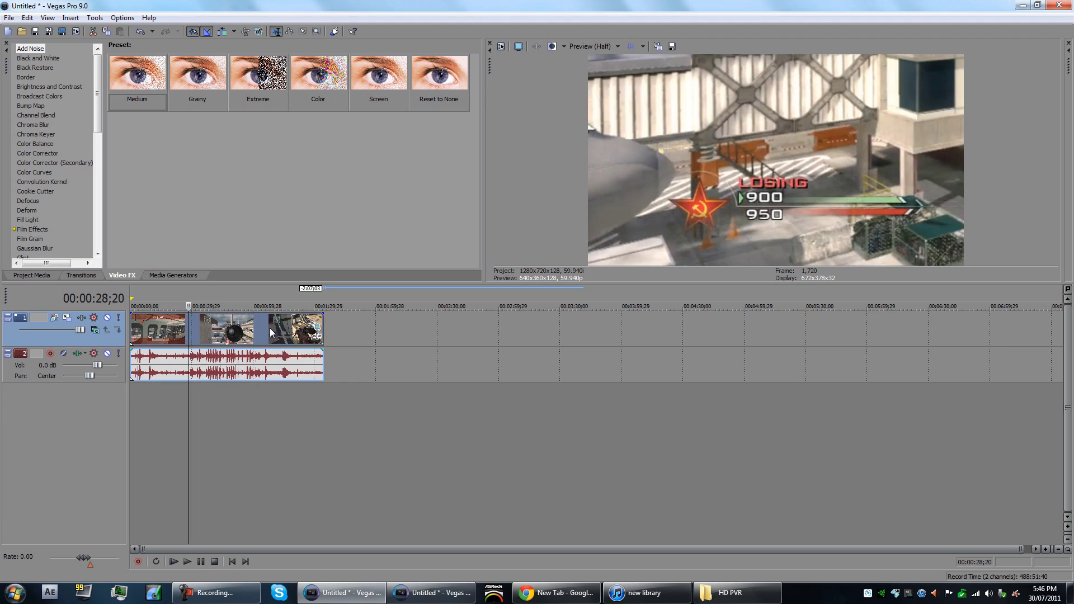
{"action": "left_click", "coordinate": [199, 335]}
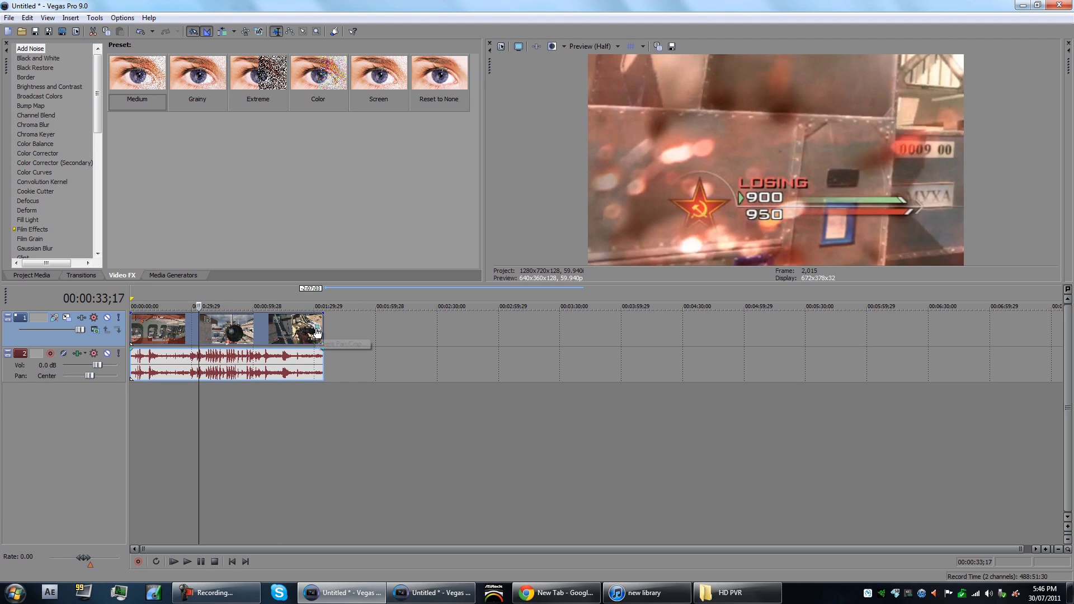
Step: Expand the second clip's crop to the full frame and apply the 1.85:1 Academy preset
{"action": "left_click", "coordinate": [317, 328]}
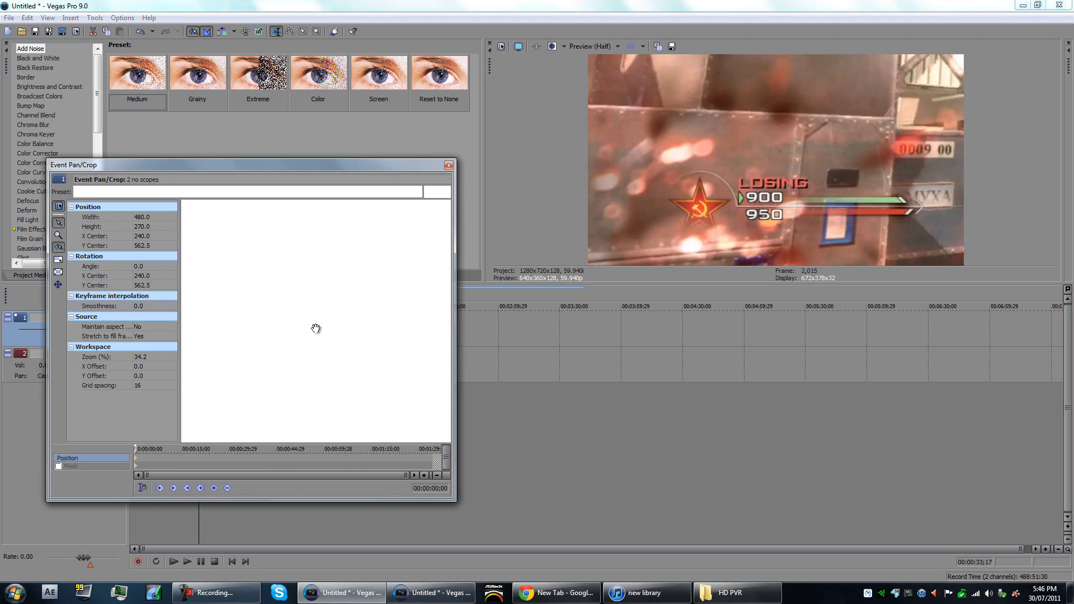
{"action": "left_click_drag", "start_coordinate": [280, 336], "coordinate": [429, 260]}
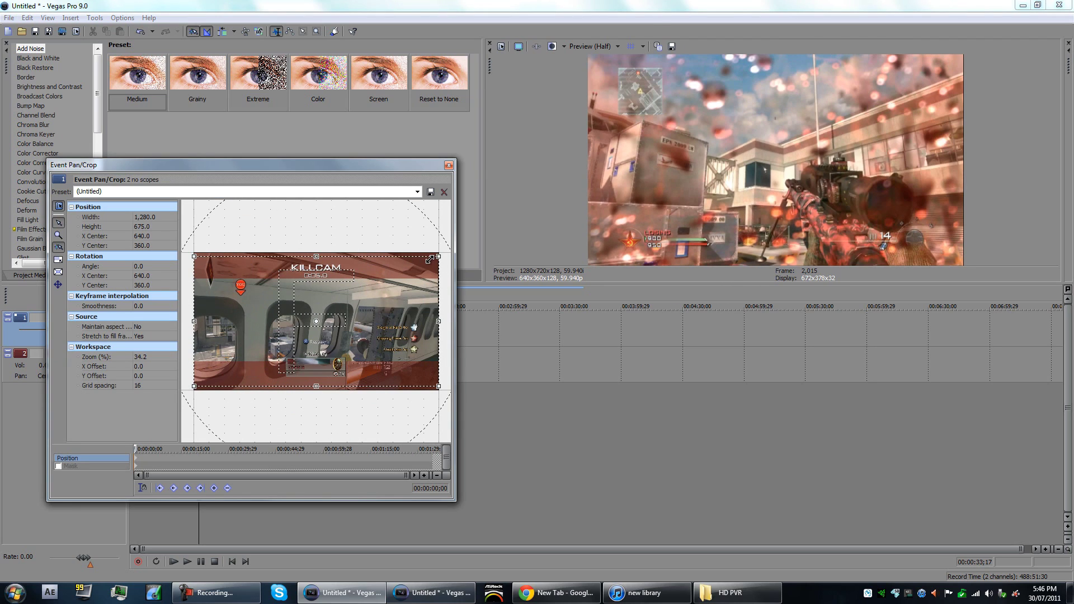
{"action": "left_click", "coordinate": [417, 192]}
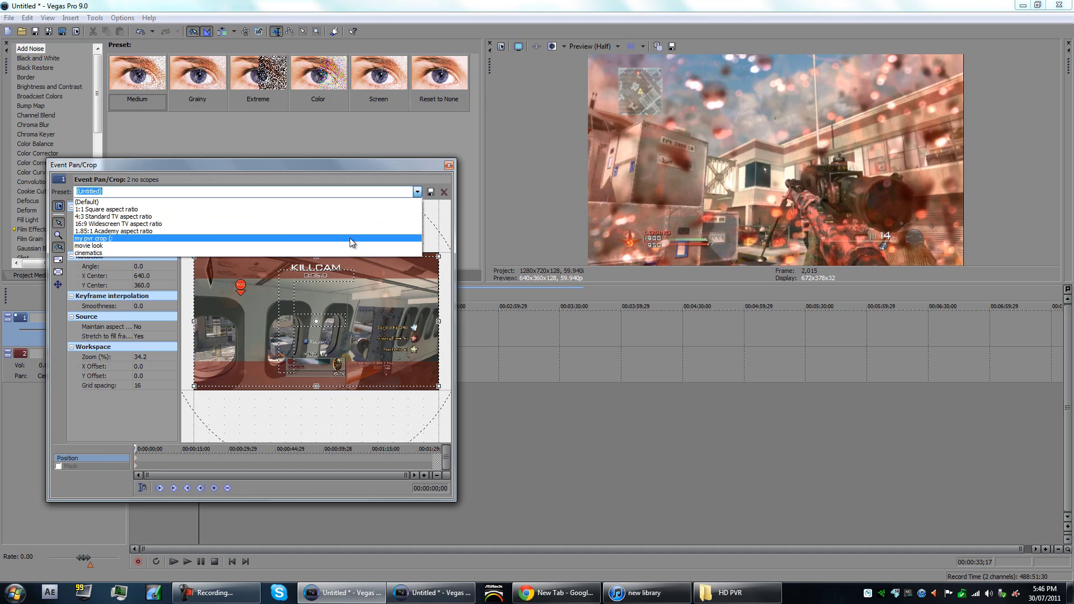
{"action": "left_click", "coordinate": [349, 231]}
Step: Try the 'my pvr' preset, then apply the cinematics letterbox preset
{"action": "left_click", "coordinate": [417, 192]}
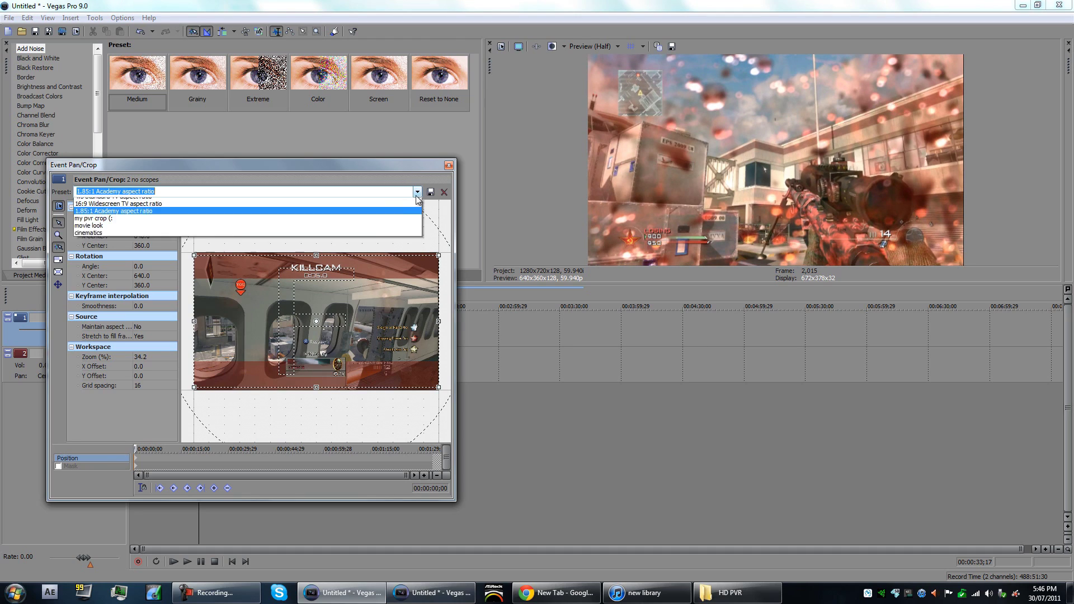
{"action": "left_click", "coordinate": [337, 238]}
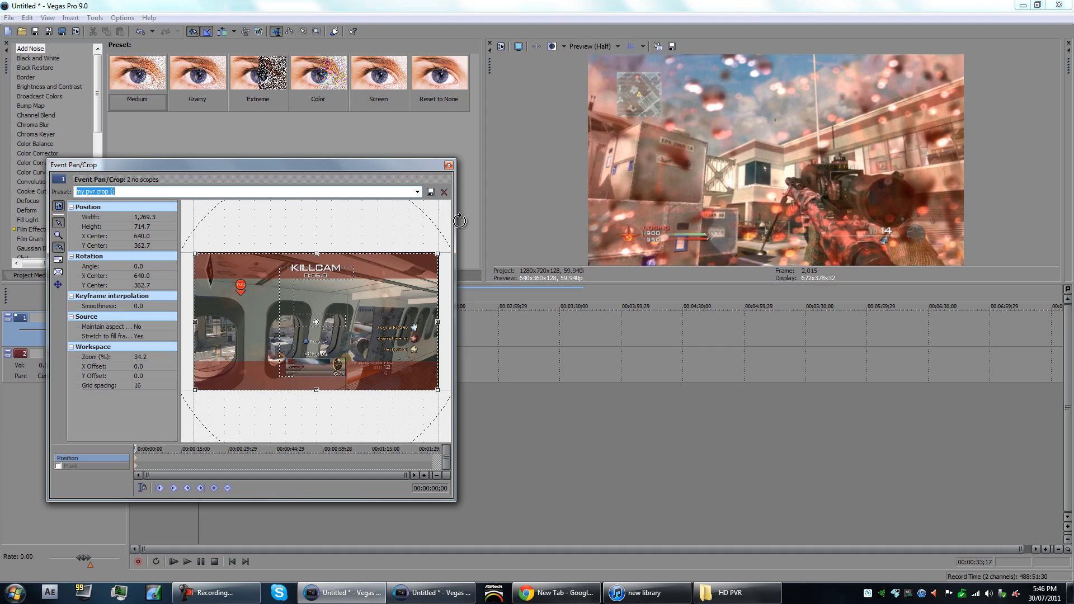
{"action": "left_click", "coordinate": [417, 192]}
{"action": "left_click", "coordinate": [356, 252]}
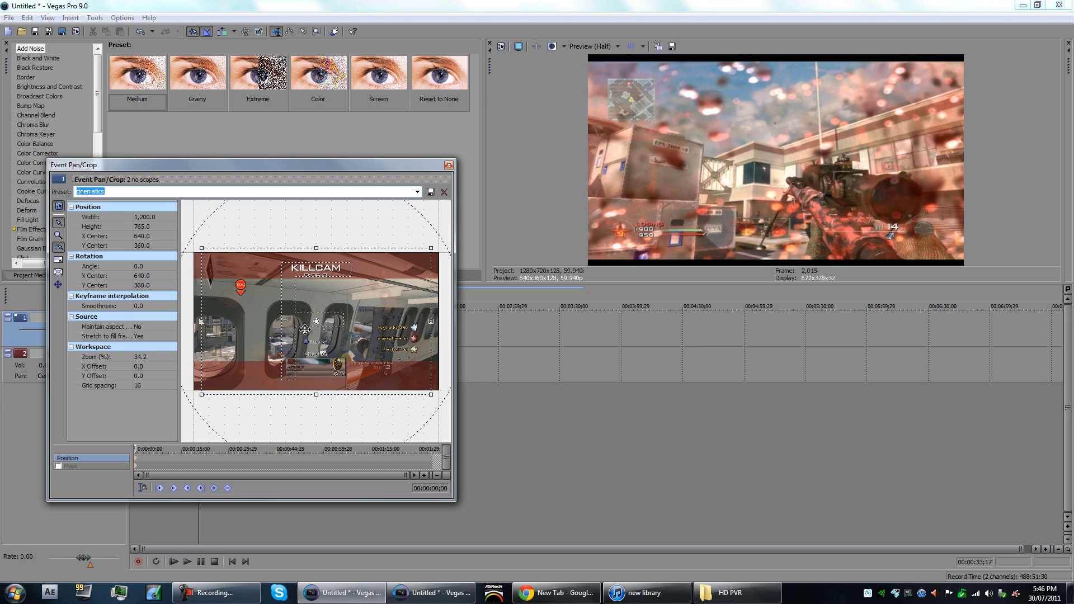
Step: Play back the letterboxed clip, then reopen the crop presets list at 00:00:33;09
{"action": "left_click", "coordinate": [449, 165]}
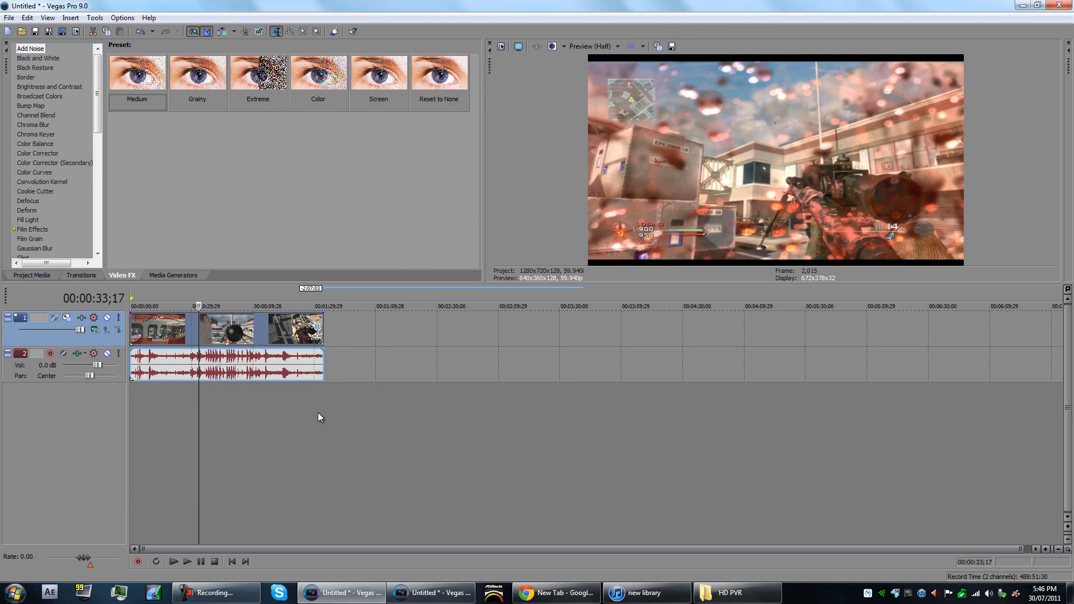
{"action": "left_click", "coordinate": [187, 562]}
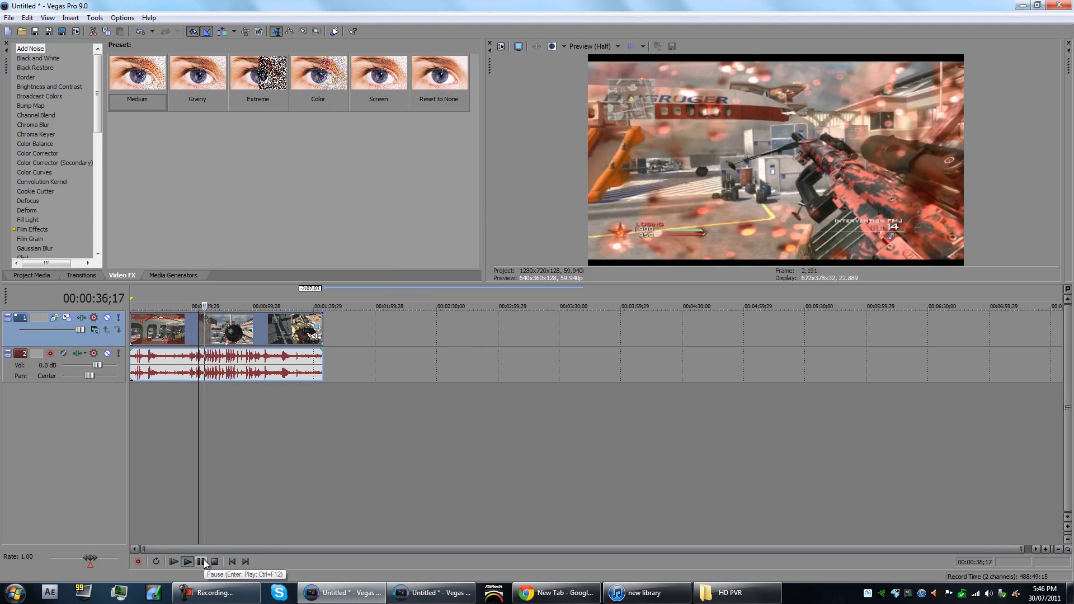
{"action": "left_click", "coordinate": [201, 561]}
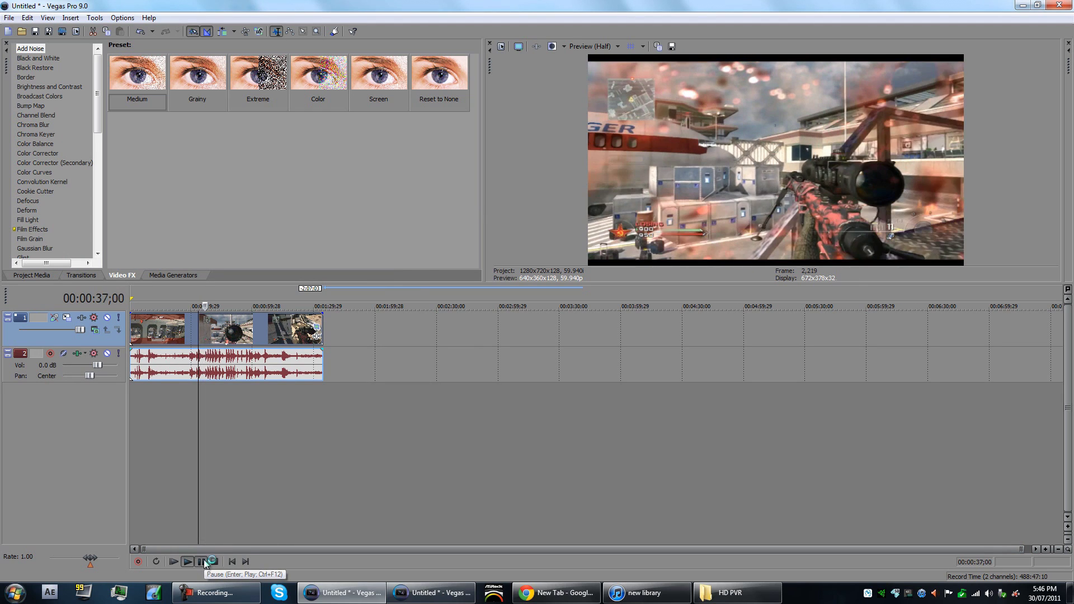
{"action": "left_click", "coordinate": [310, 332]}
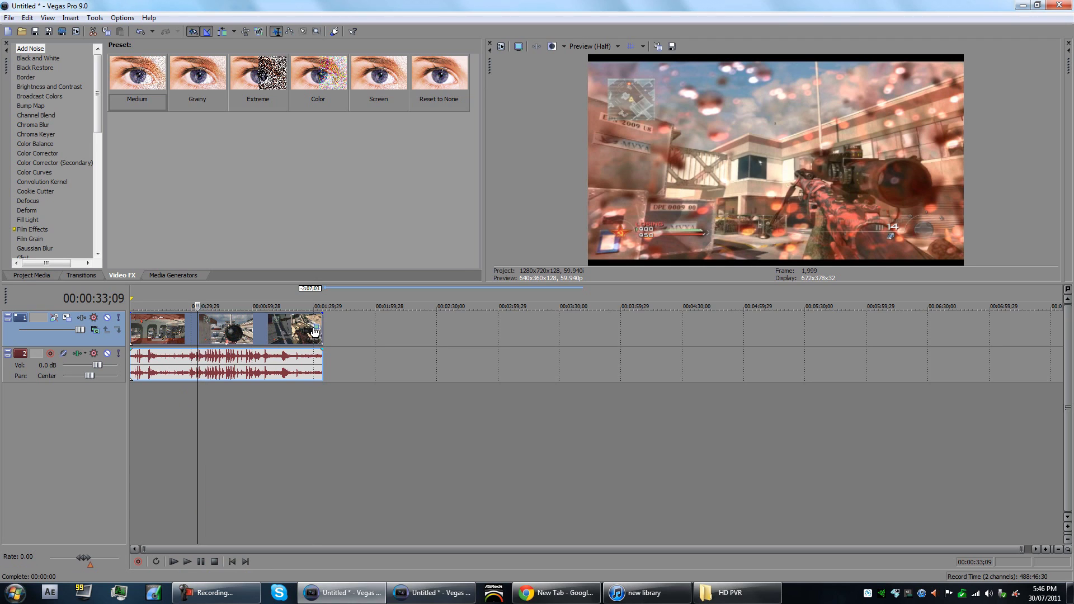
{"action": "left_click", "coordinate": [317, 328]}
{"action": "left_click", "coordinate": [408, 190]}
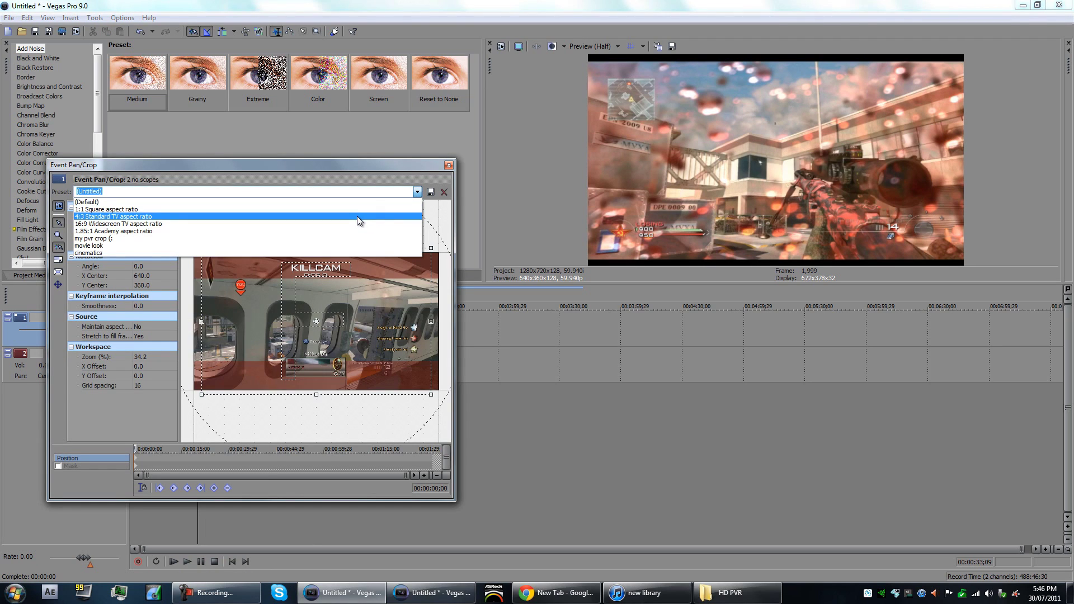
Step: Apply the 4:3 Standard TV preset, then switch back to 16:9 Widescreen TV (1280×720)
{"action": "left_click", "coordinate": [115, 217]}
{"action": "left_click", "coordinate": [417, 192]}
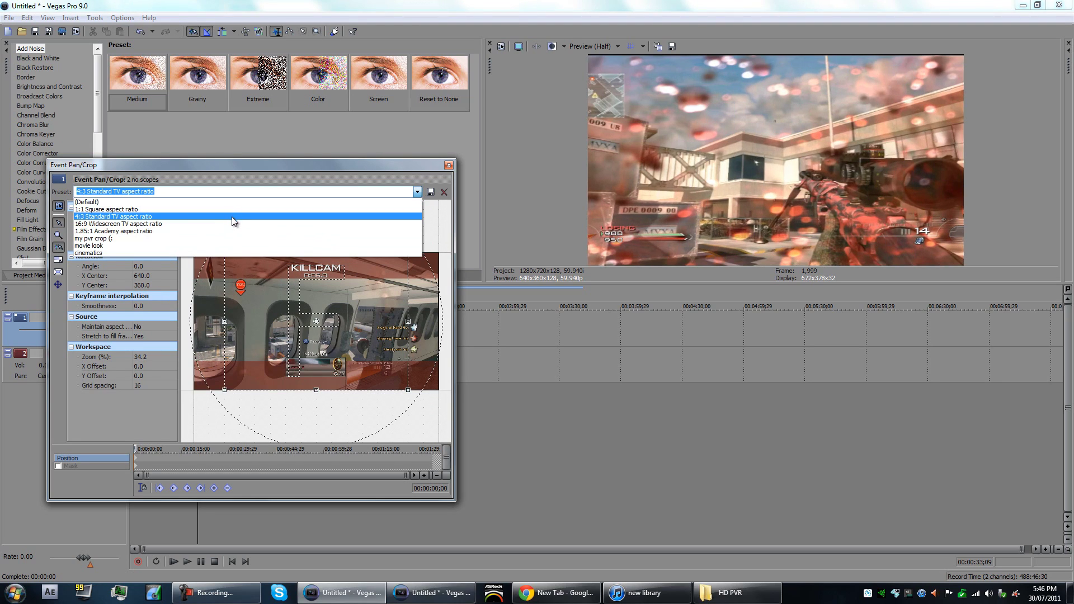
{"action": "left_click", "coordinate": [233, 223]}
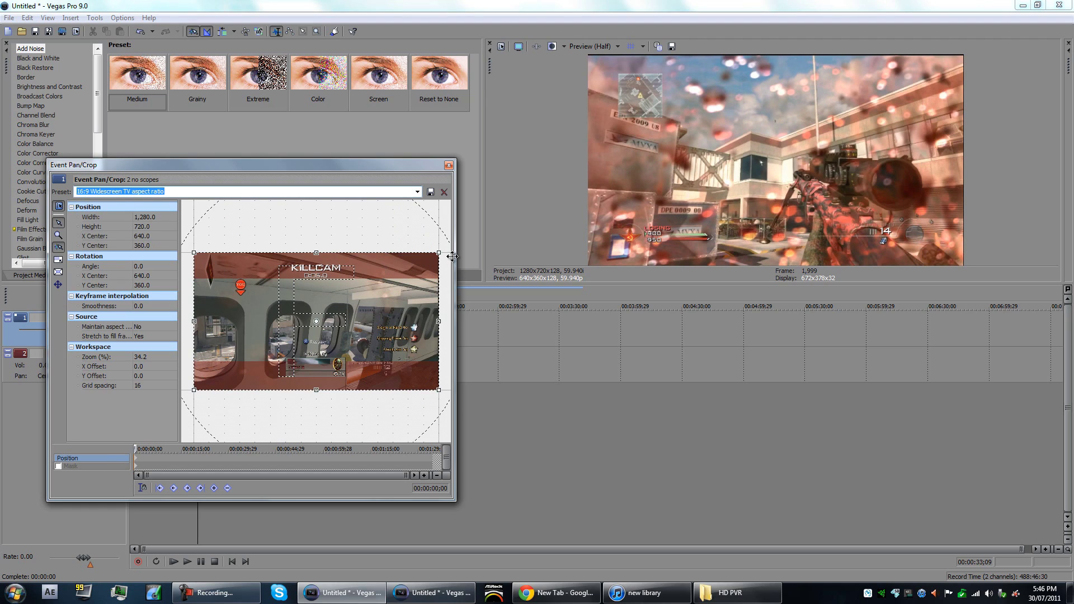
{"action": "left_click", "coordinate": [448, 166]}
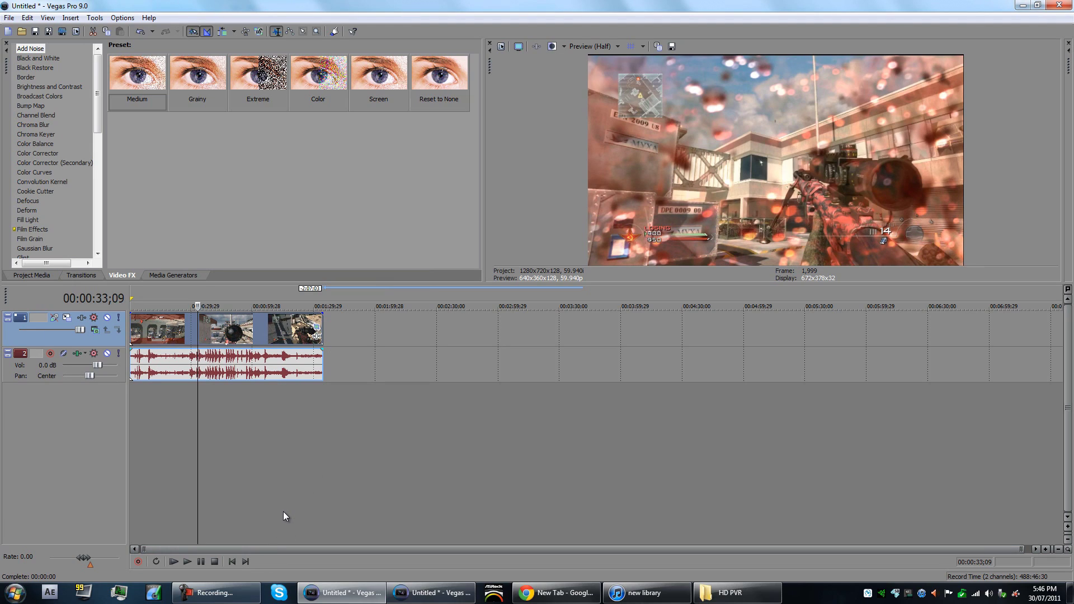
{"action": "left_click", "coordinate": [409, 597]}
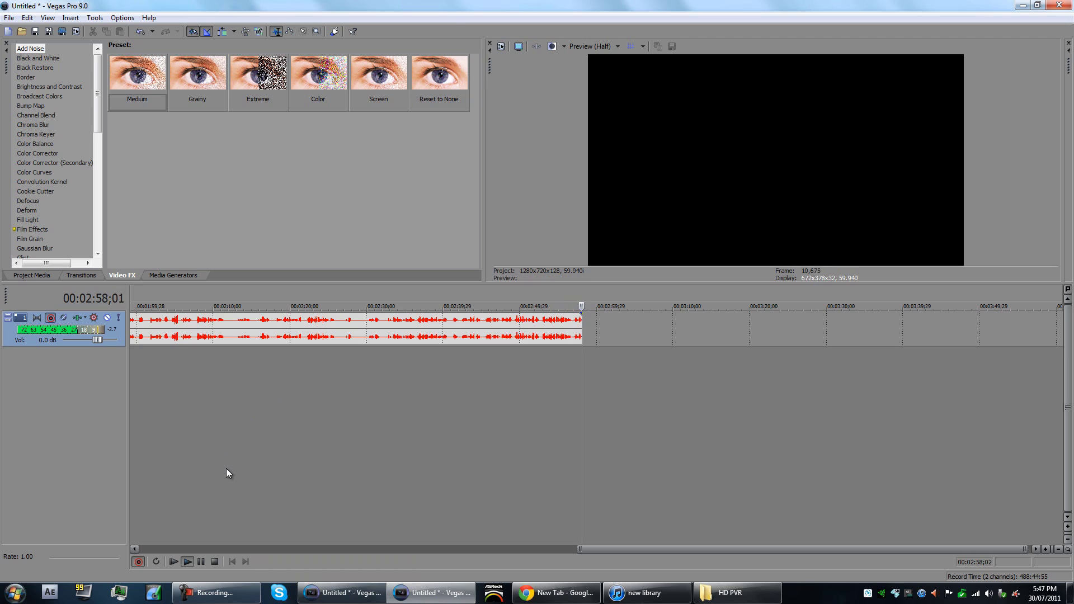
Step: Bring the running screen recorder window to the front
{"action": "mouse_move", "coordinate": [205, 593]}
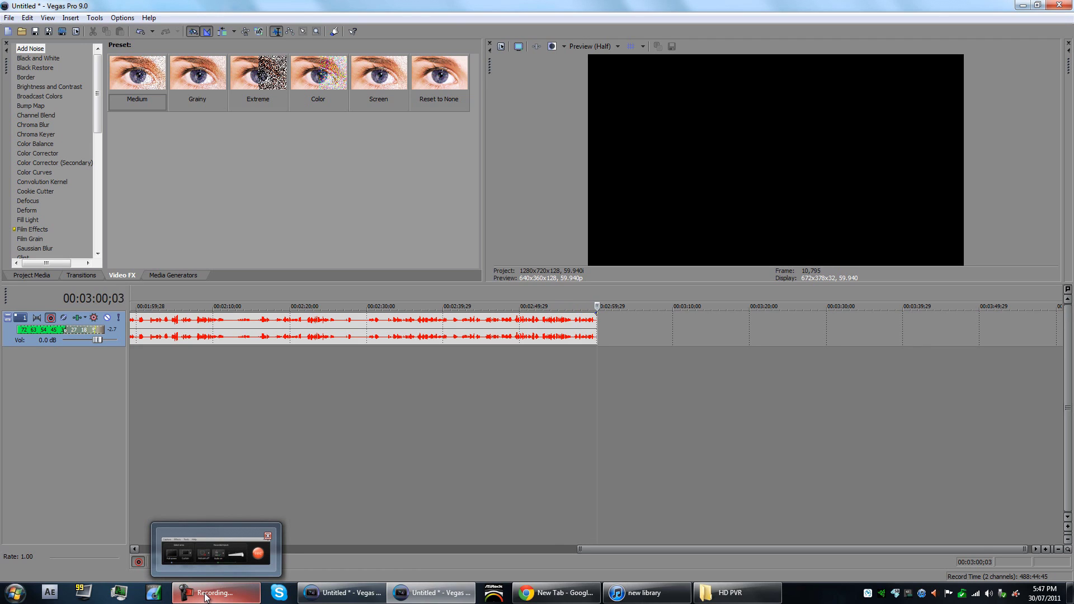
{"action": "left_click", "coordinate": [204, 594]}
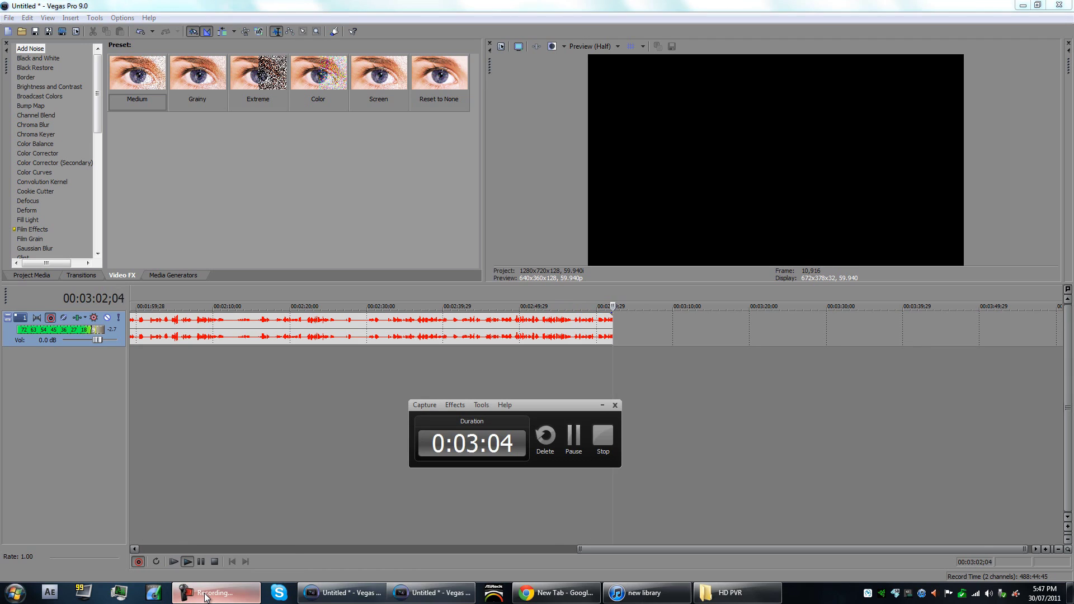